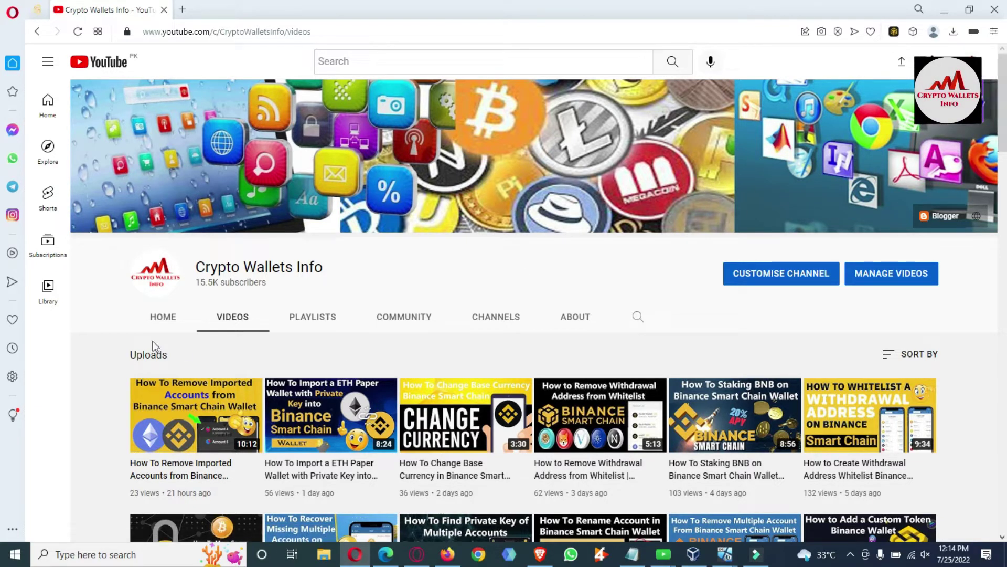
Go from the Videos listing to the Crypto Wallets Info channel's Home page.
click(166, 320)
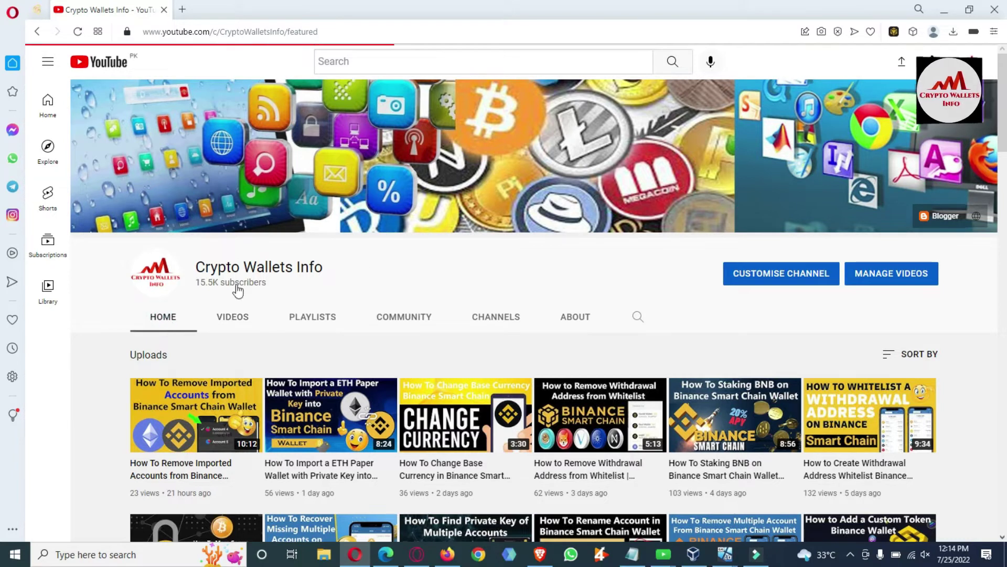
Pause the autoplaying featured video on the channel Home page and scroll through the page.
click(150, 487)
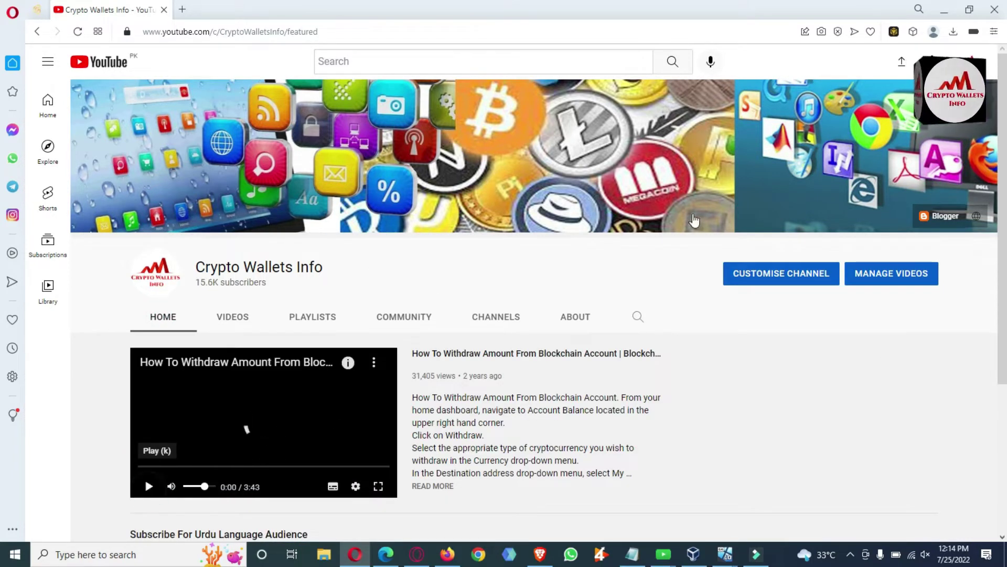
scroll(535, 343, down, 4)
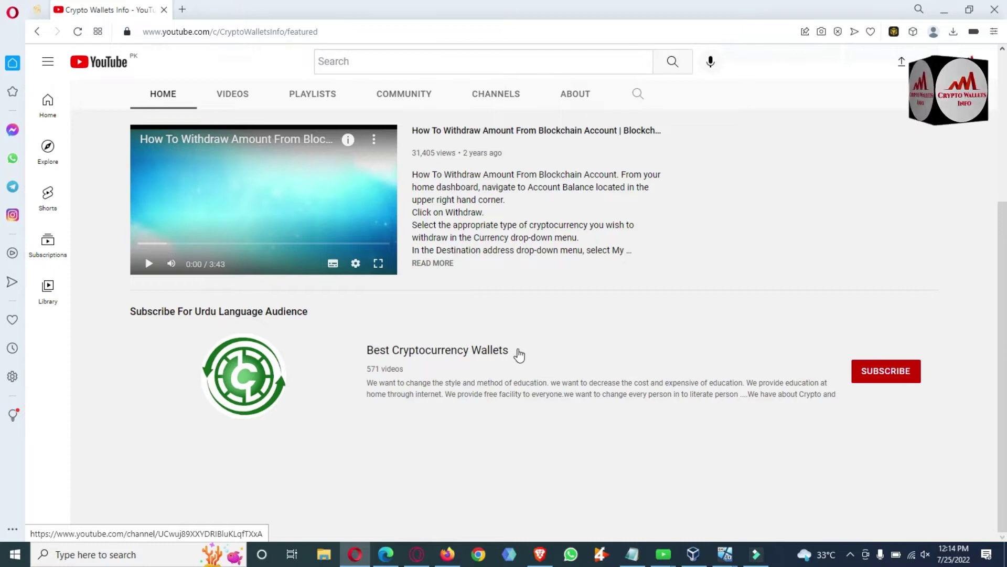
scroll(535, 294, up, 4)
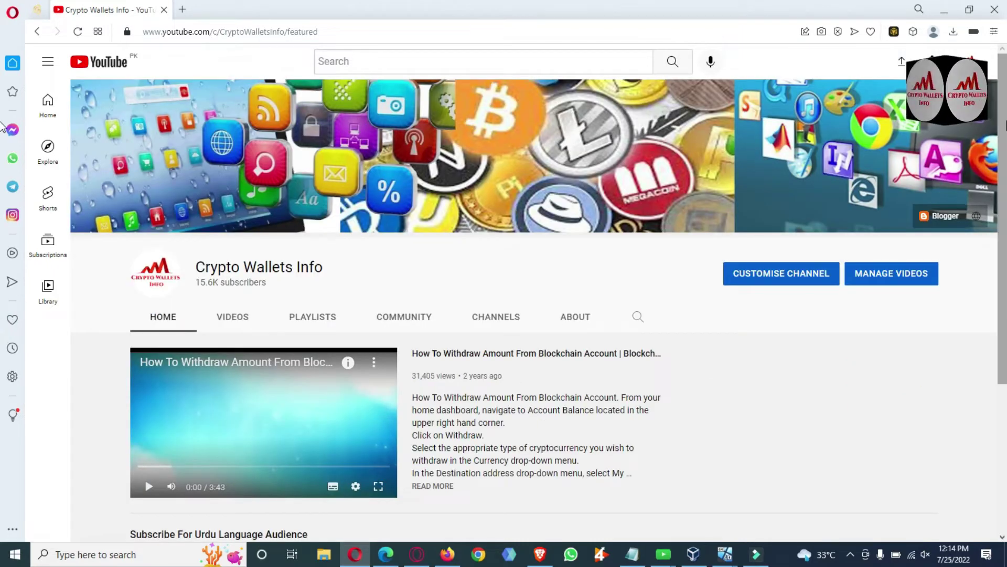
Unlock the Binance Wallet extension with the wallet password and bring up the account list.
click(892, 35)
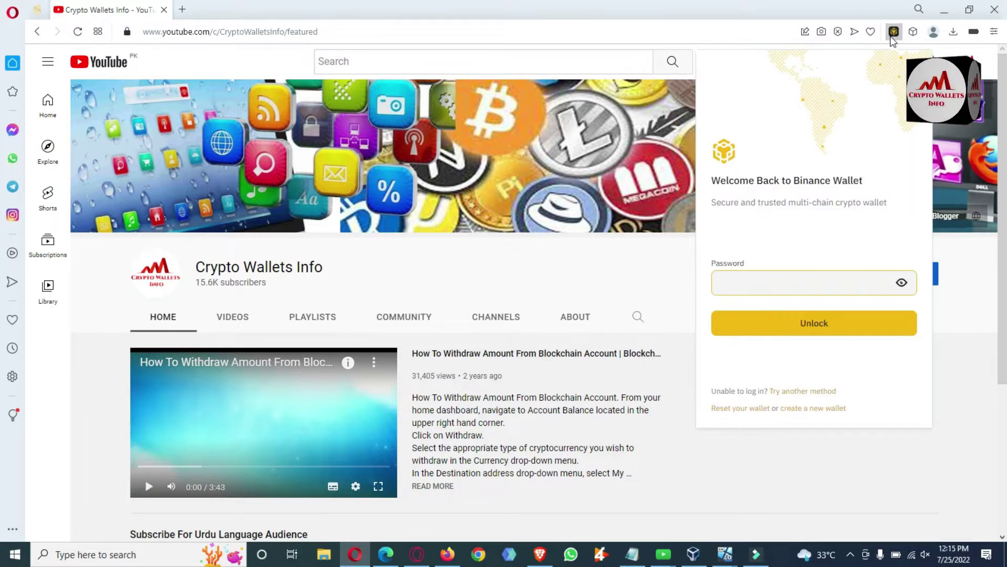
text(••••••)
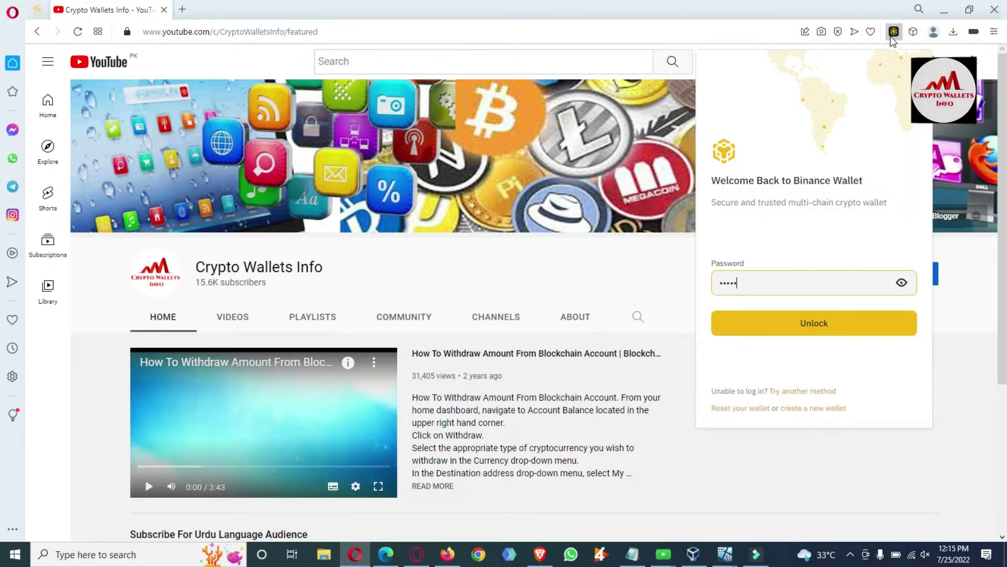
text(•••••••)
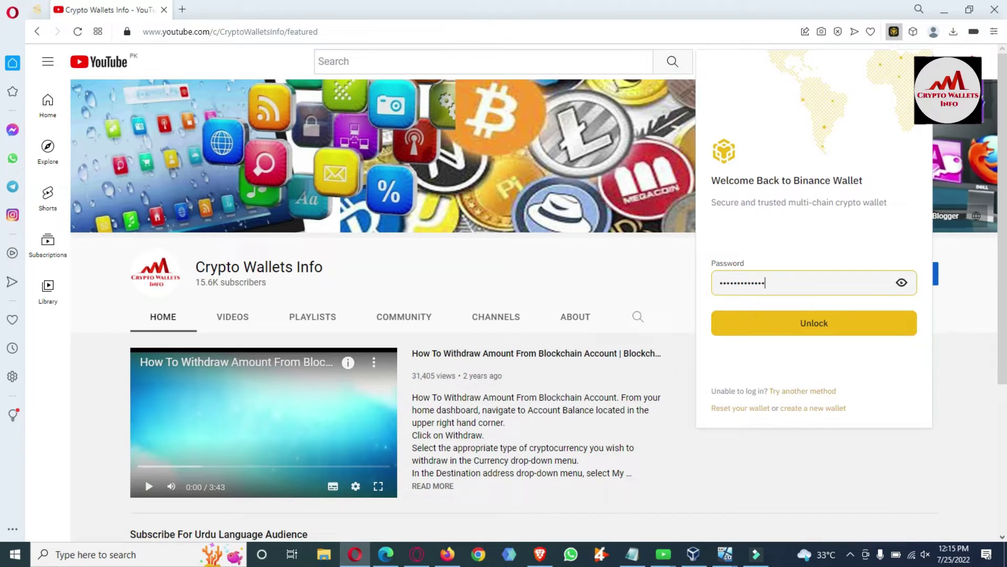
click(811, 328)
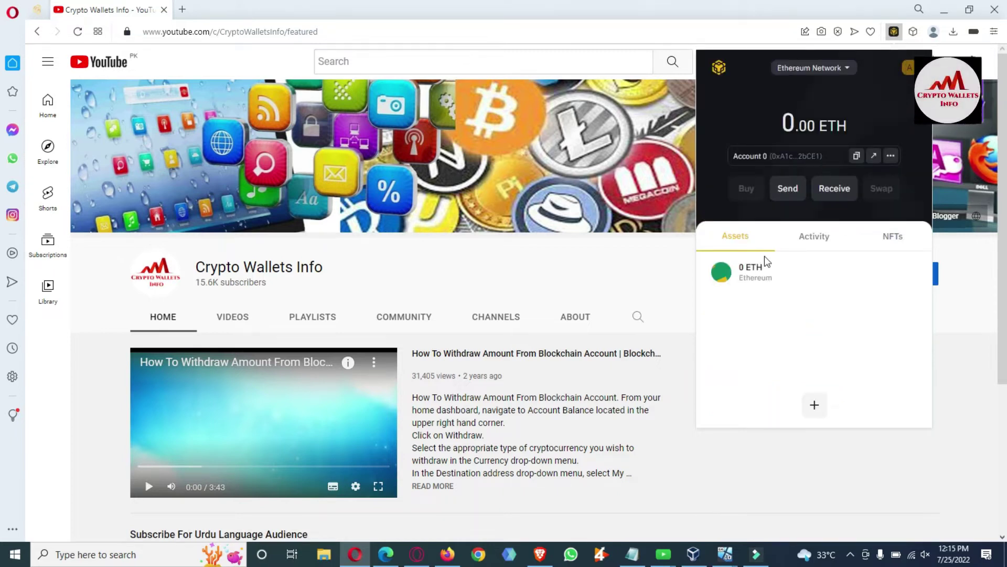
click(909, 70)
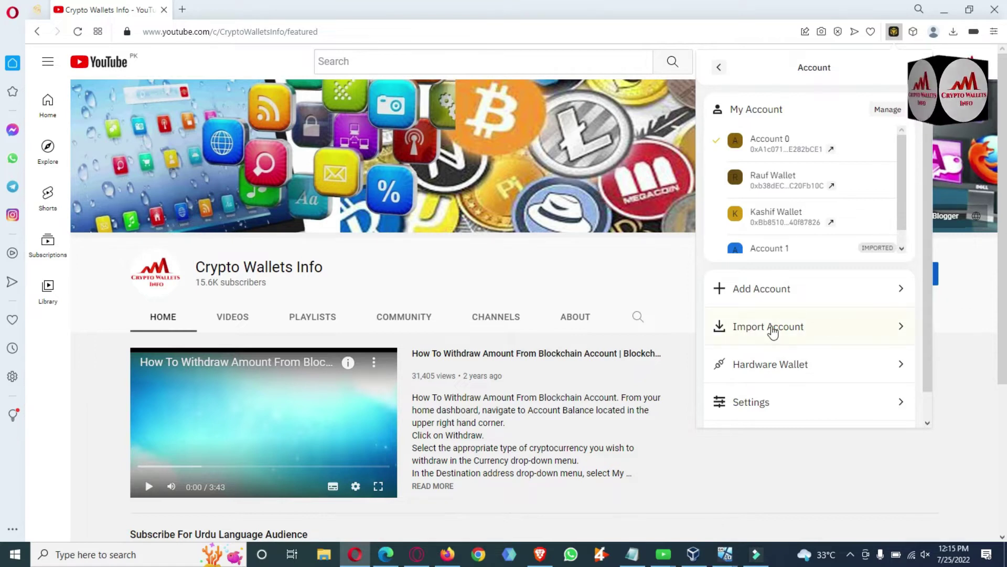
Go into the wallet's Settings and open the Seed Phrase page.
click(771, 402)
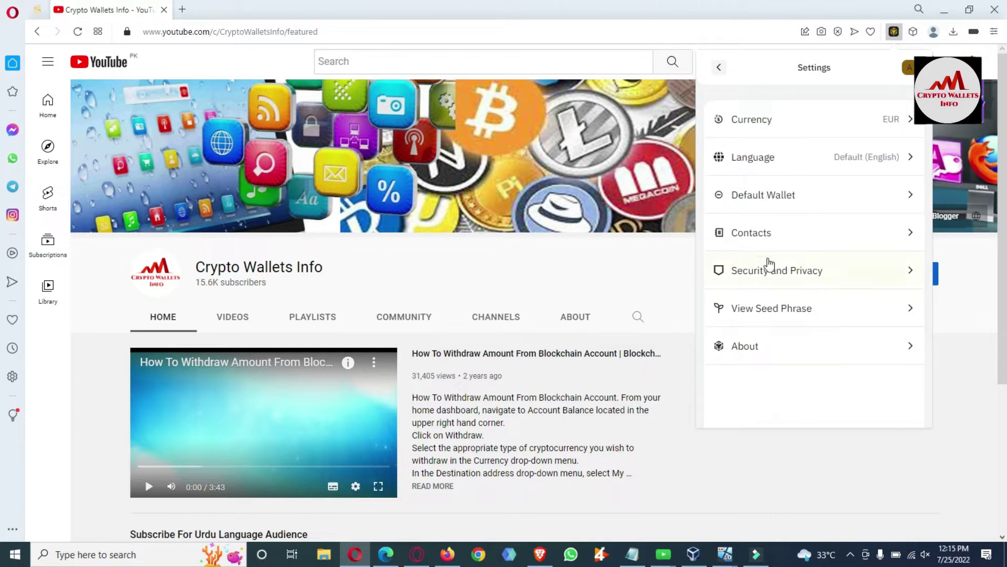
click(803, 309)
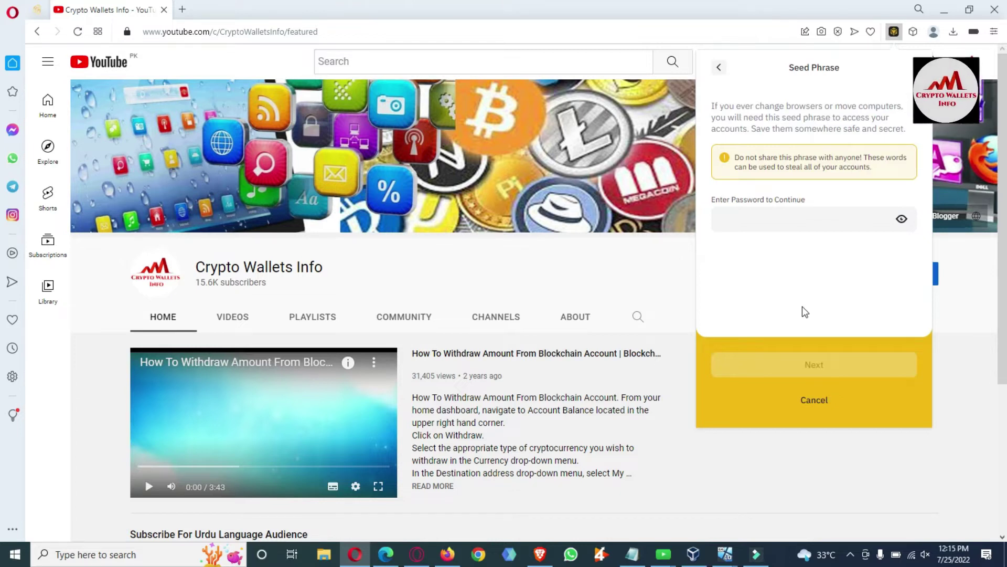
Re-enter the wallet password to reveal the 12-word seed phrase.
click(798, 218)
text(•••••••••••••)
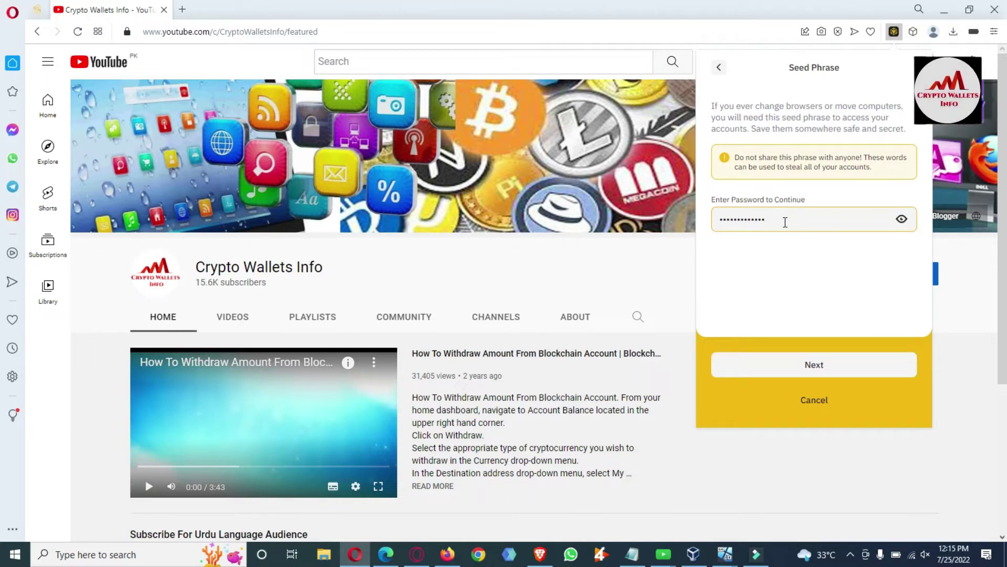
click(823, 367)
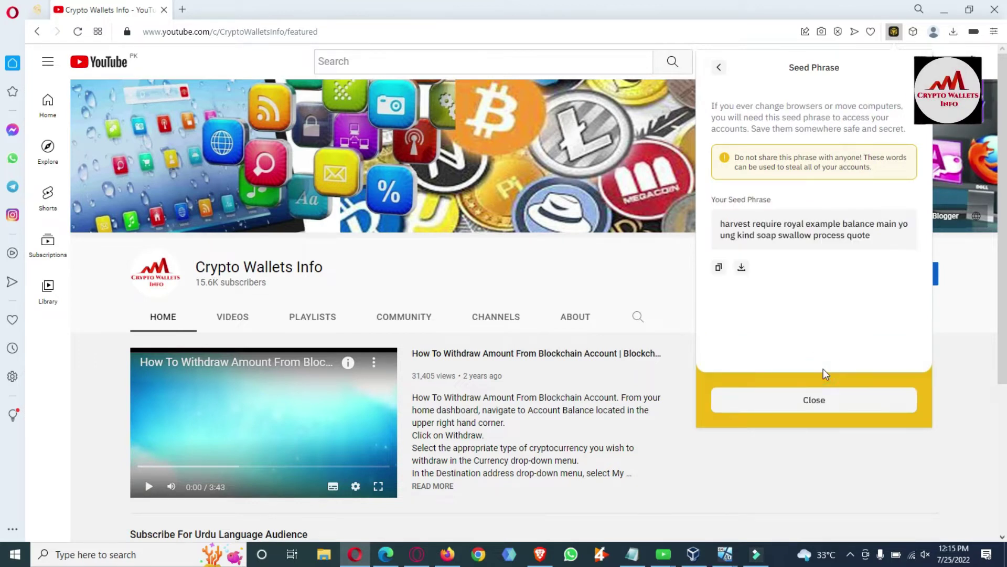
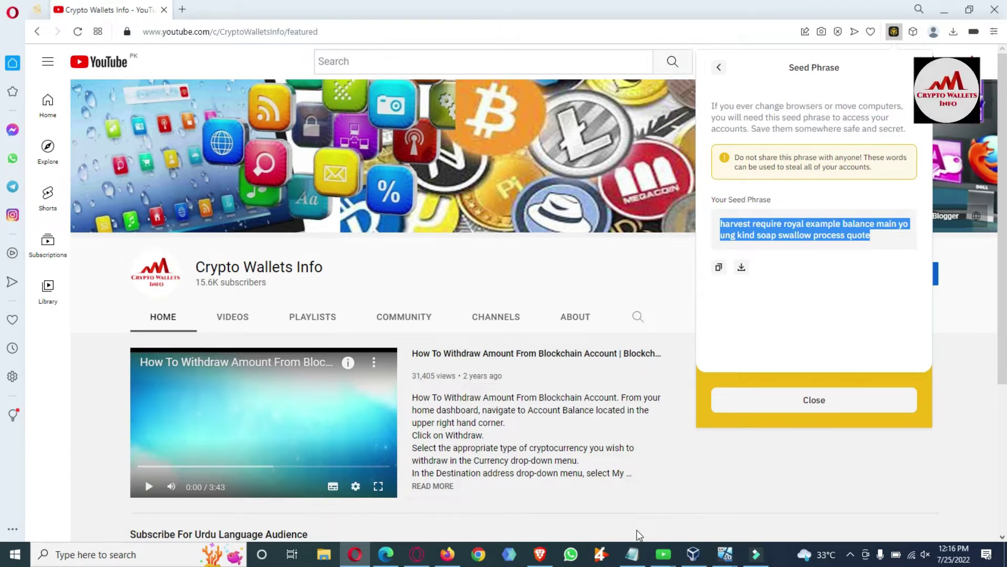
Bring the Notepad notes holding the BIP39 wordlist link to the front.
click(632, 554)
Paste the 12-word seed phrase on a new line below the BIP39 wordlist link.
click(567, 181)
key(Return)
key(Return)
key(Return)
key(ctrl+v)
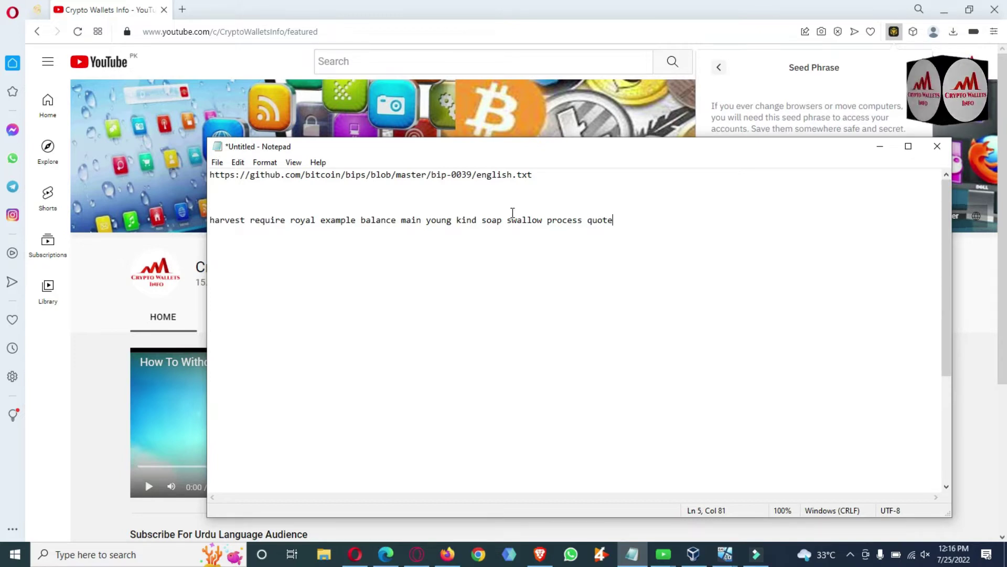
click(421, 220)
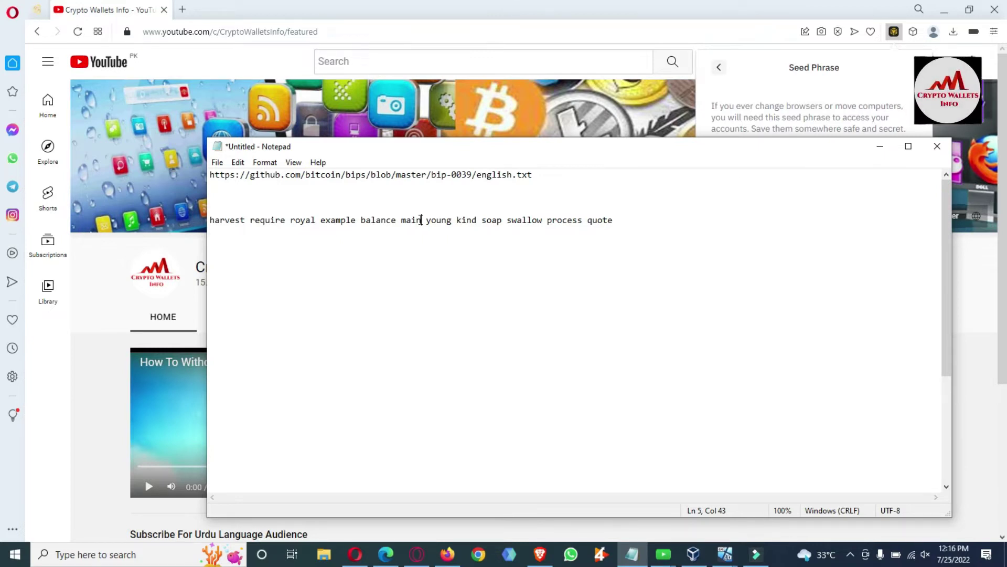
Delete the last letter of the fourth, eleventh and twelfth seed phrase words.
click(357, 220)
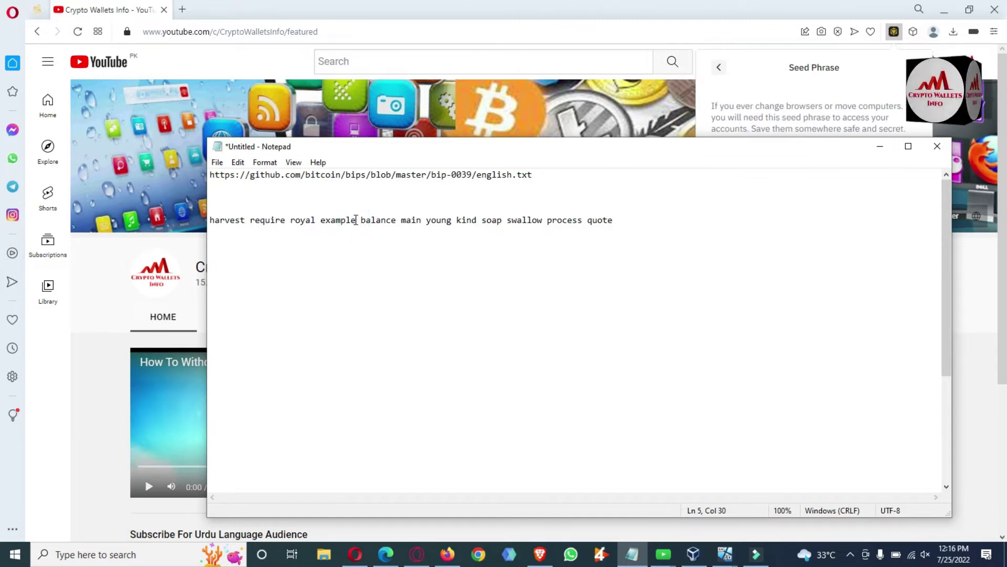
key(BackSpace)
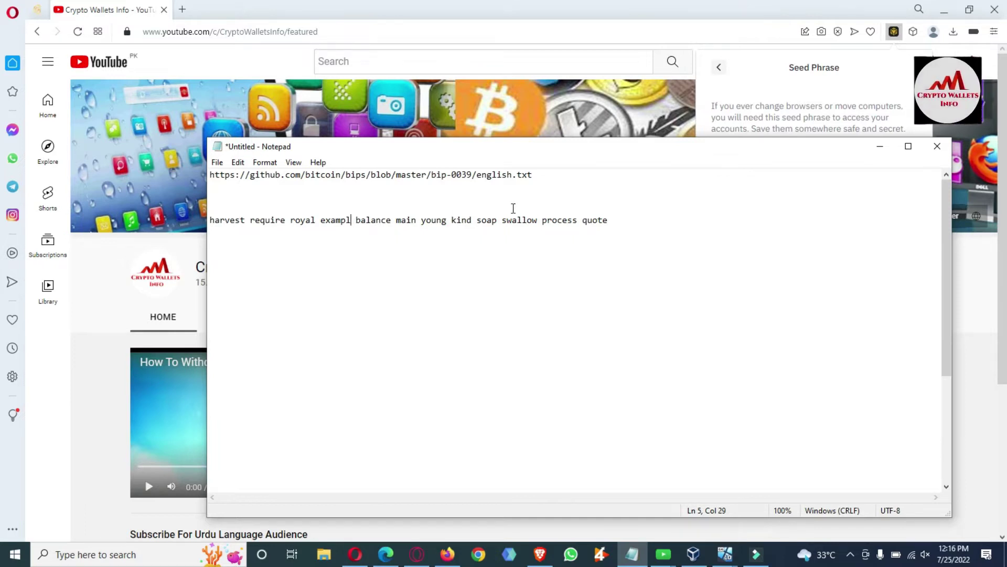
click(538, 219)
click(580, 219)
key(BackSpace)
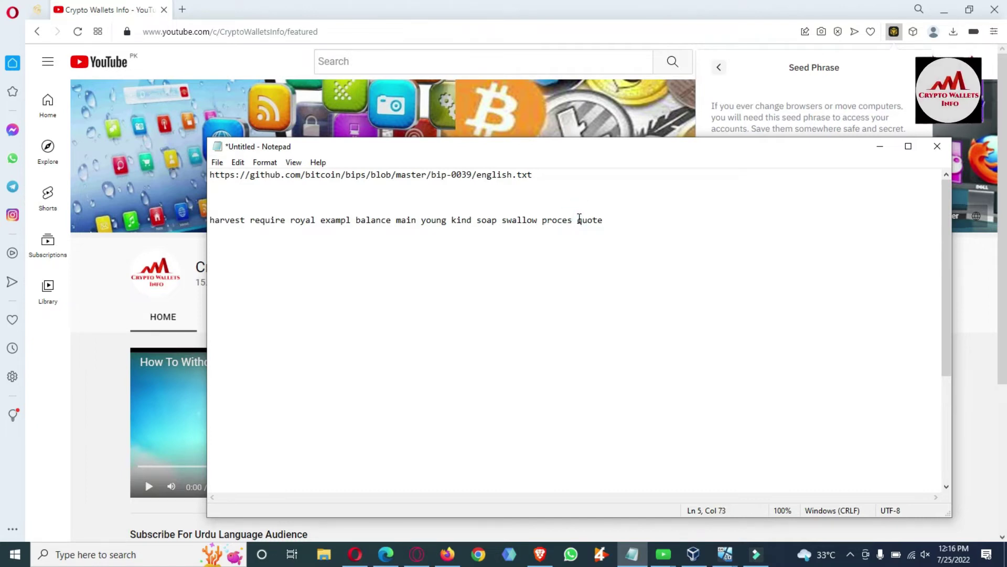
click(605, 221)
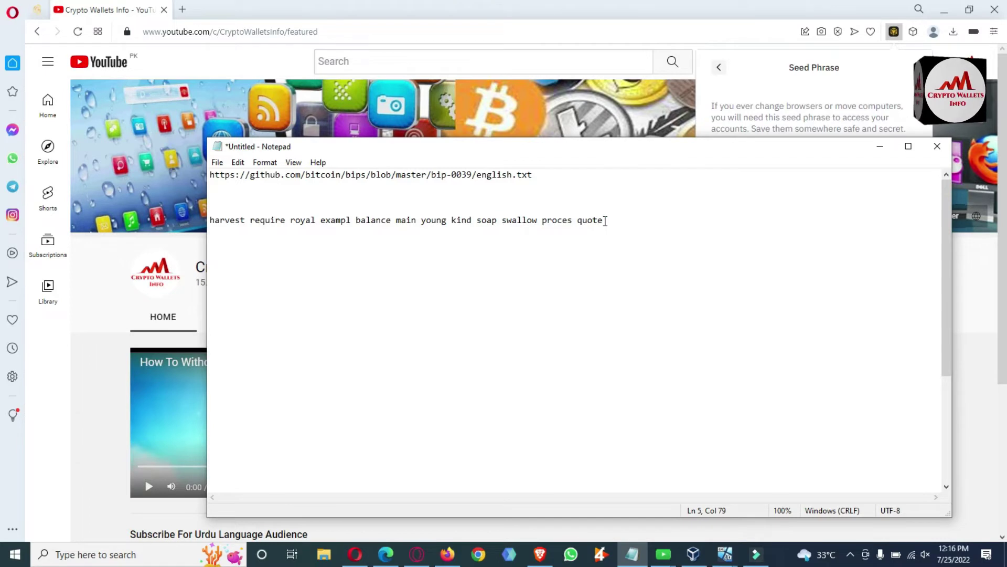
key(BackSpace)
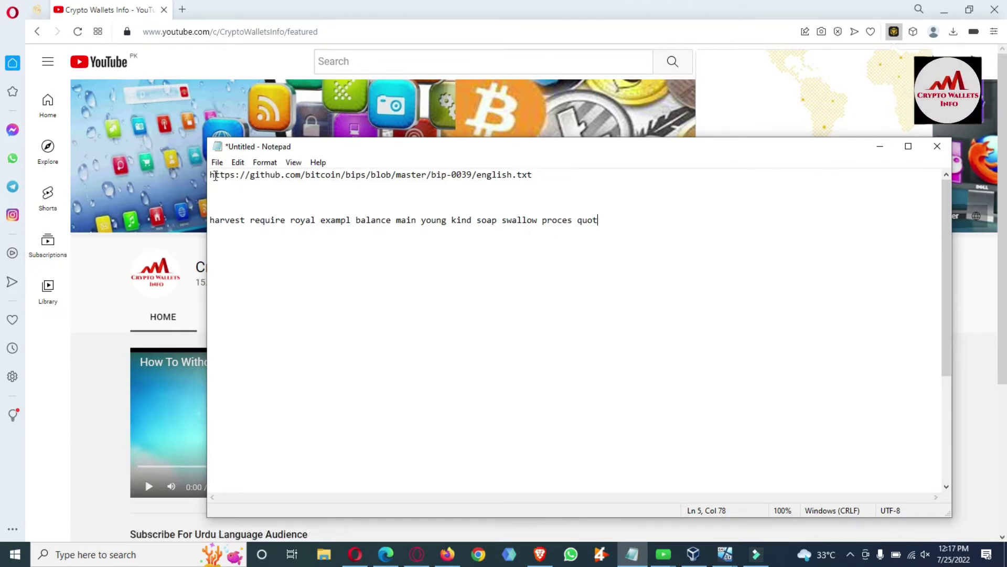
drag(210, 175, 561, 151)
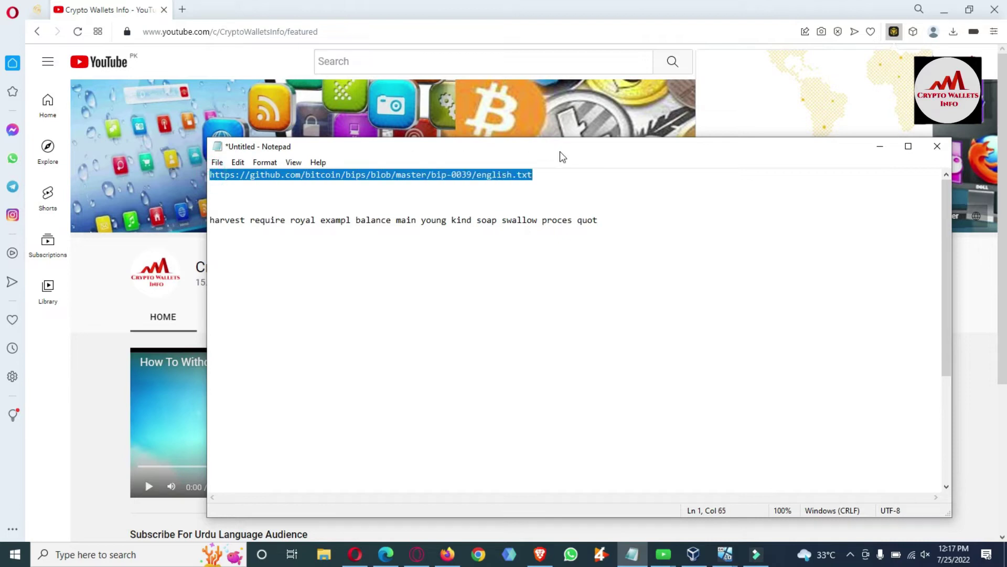
Select parts of the wordlist link text, such as 'bips', 'blob' and 'master'.
click(563, 186)
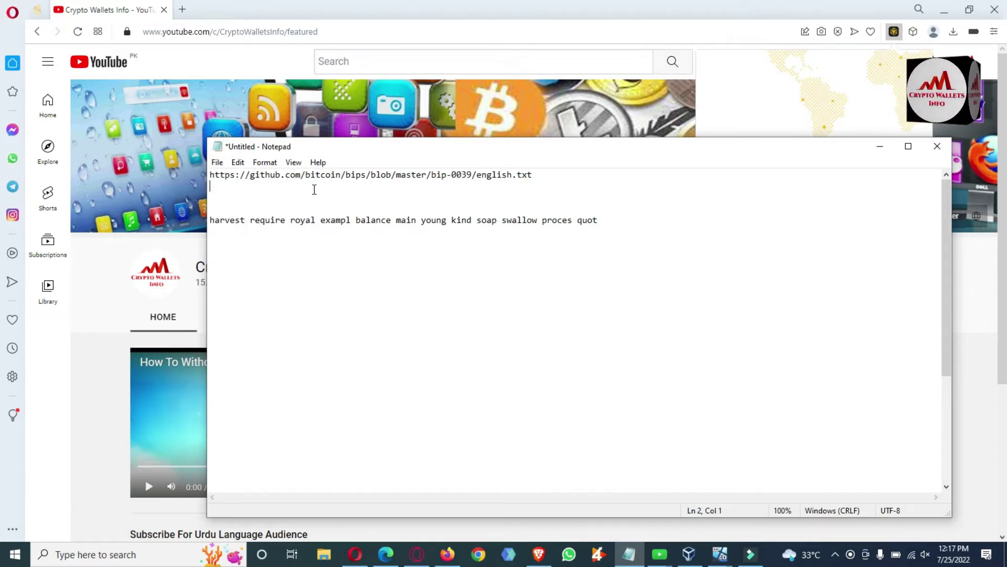
double_click(347, 177)
click(375, 176)
double_click(374, 177)
drag(399, 176, 451, 176)
key(BackSpace)
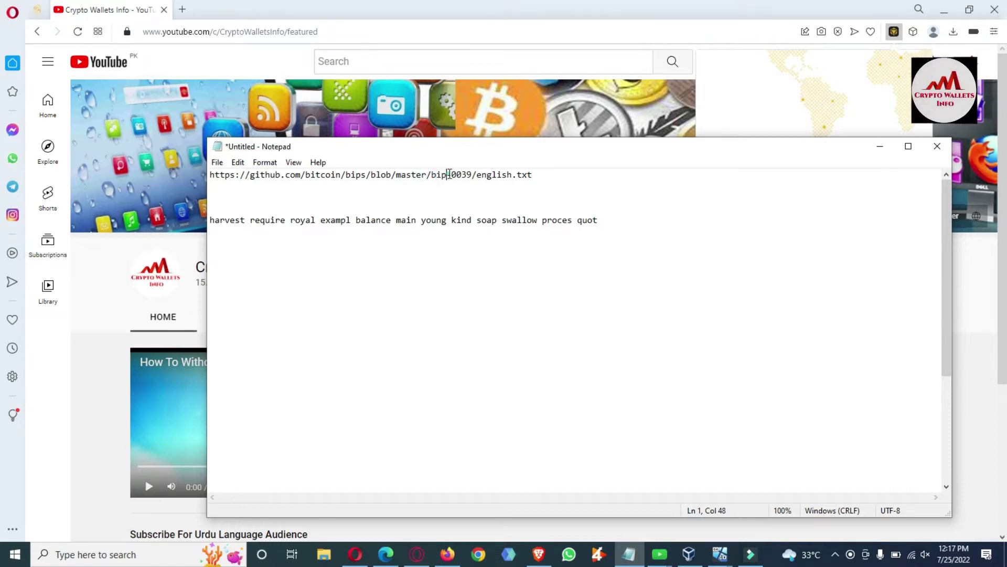
Select the whole BIP39 wordlist link and paste it into a new Opera tab.
shift+click(449, 174)
click(462, 174)
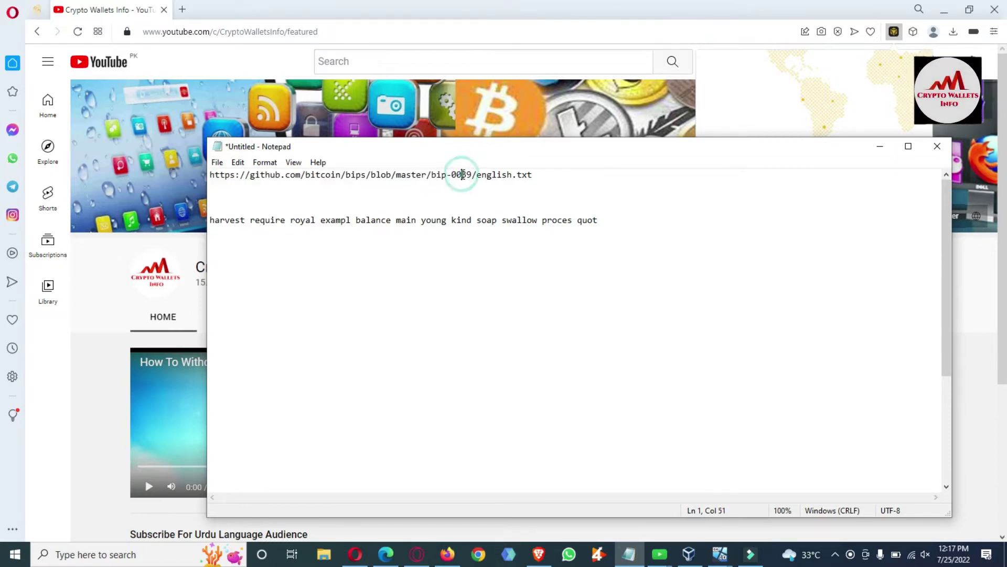
shift+click(532, 175)
click(533, 174)
shift+click(210, 176)
key(ctrl+c)
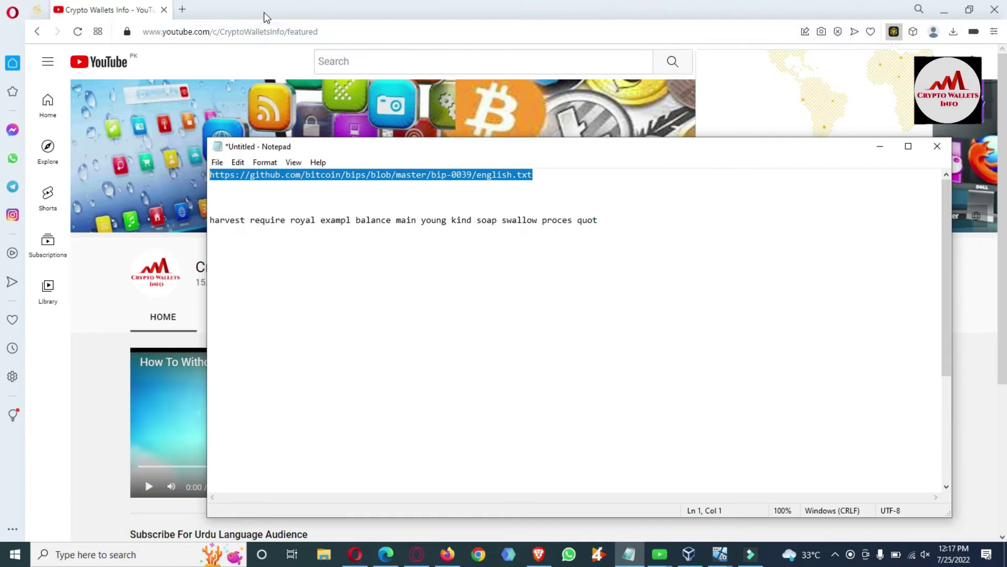
click(184, 12)
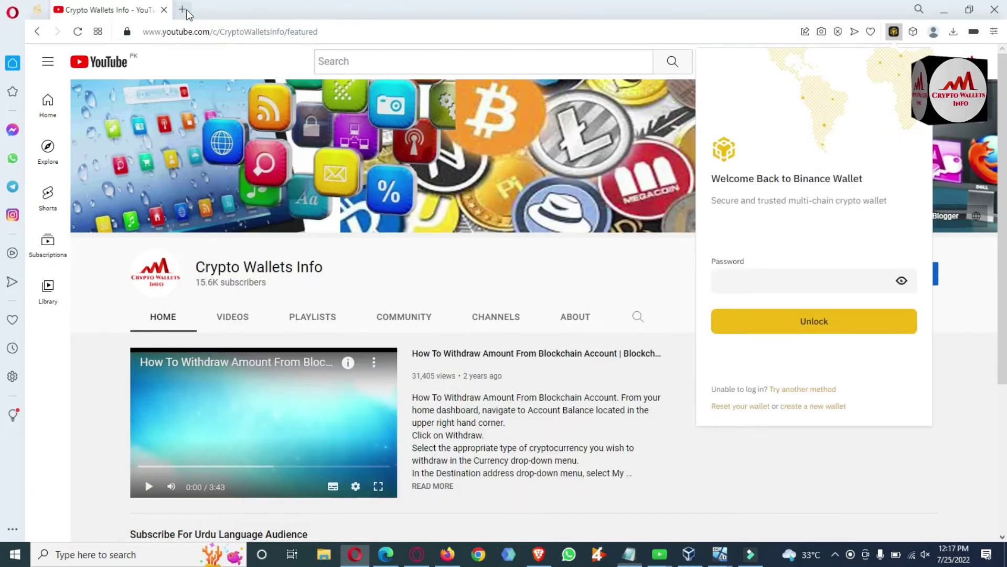
key(ctrl+v)
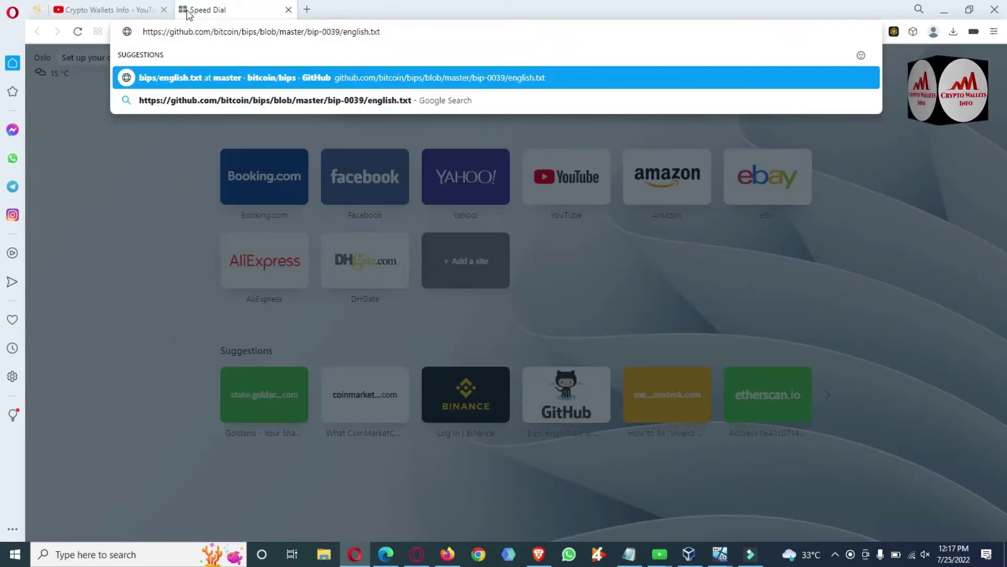
Load GitHub's english.txt and scroll through all 2048 words, abandon to zoo.
key(Return)
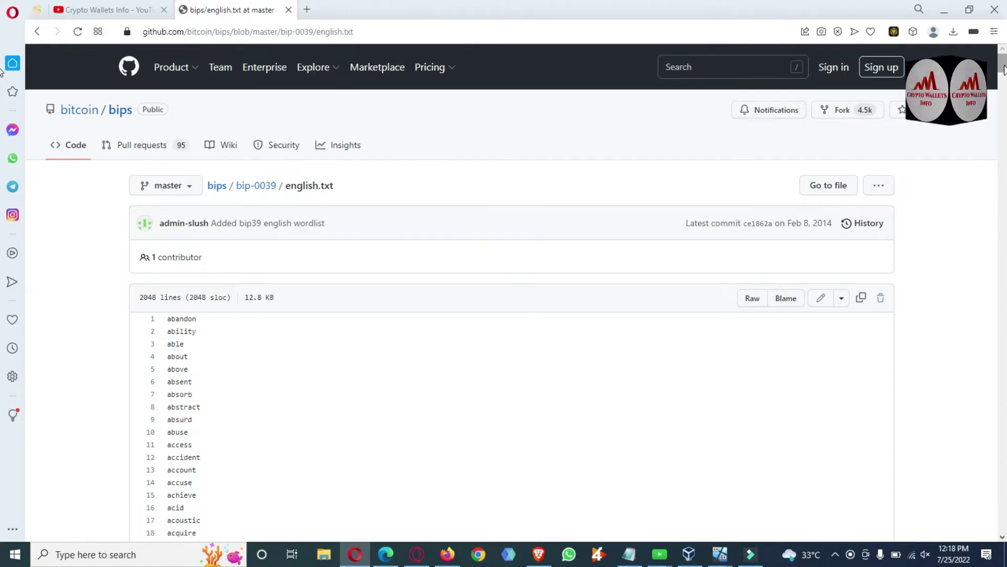
drag(1003, 70, 1004, 525)
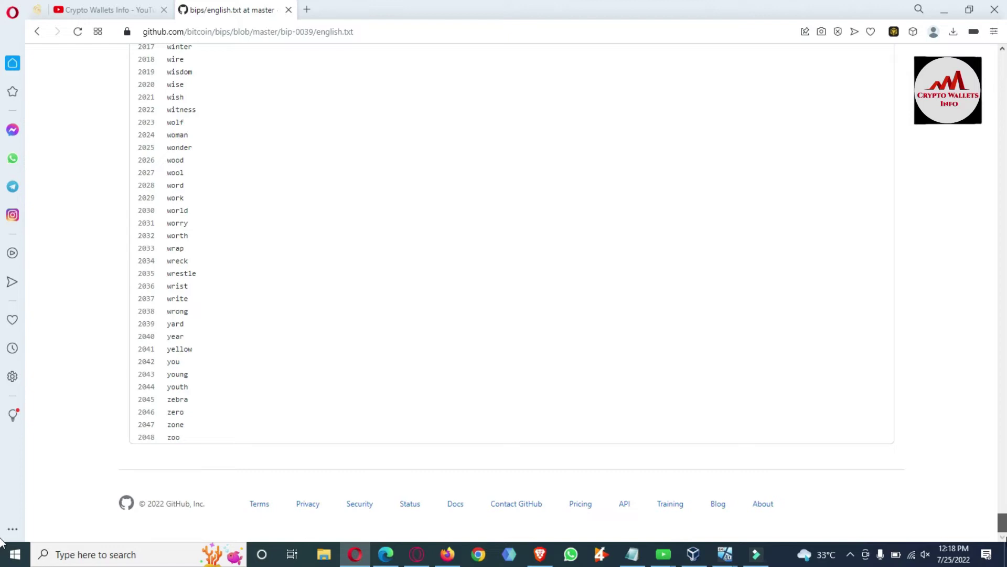
drag(1004, 535, 1005, 62)
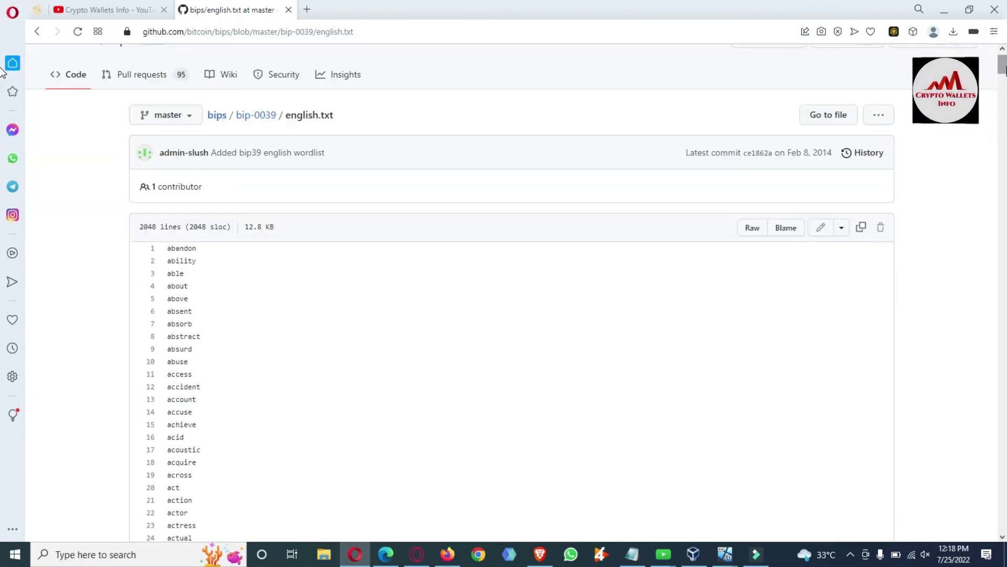
click(633, 554)
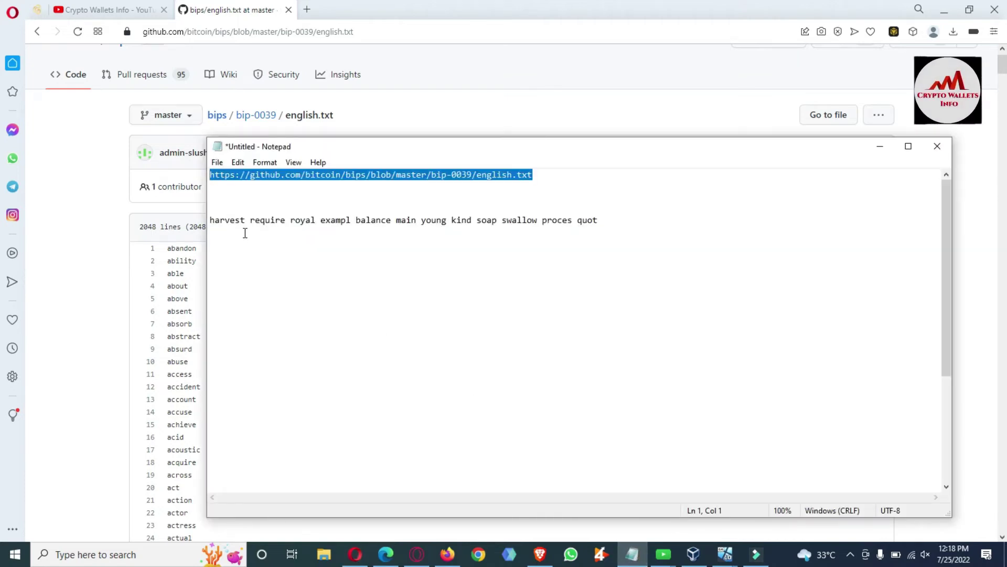
Search the GitHub wordlist for 'harvest', finding 1 of 1 match at line 844.
drag(245, 221, 210, 222)
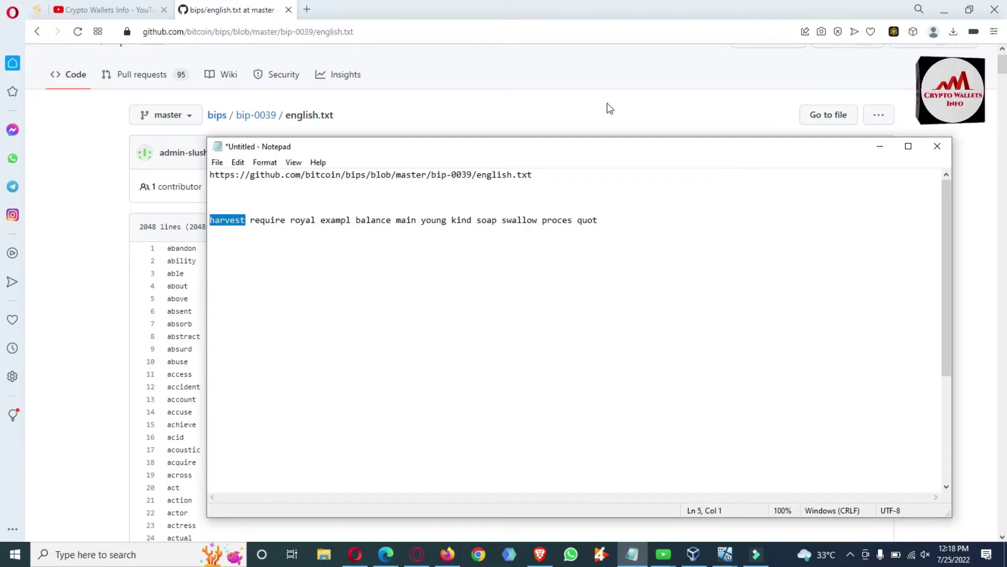
click(598, 132)
key(ctrl+f)
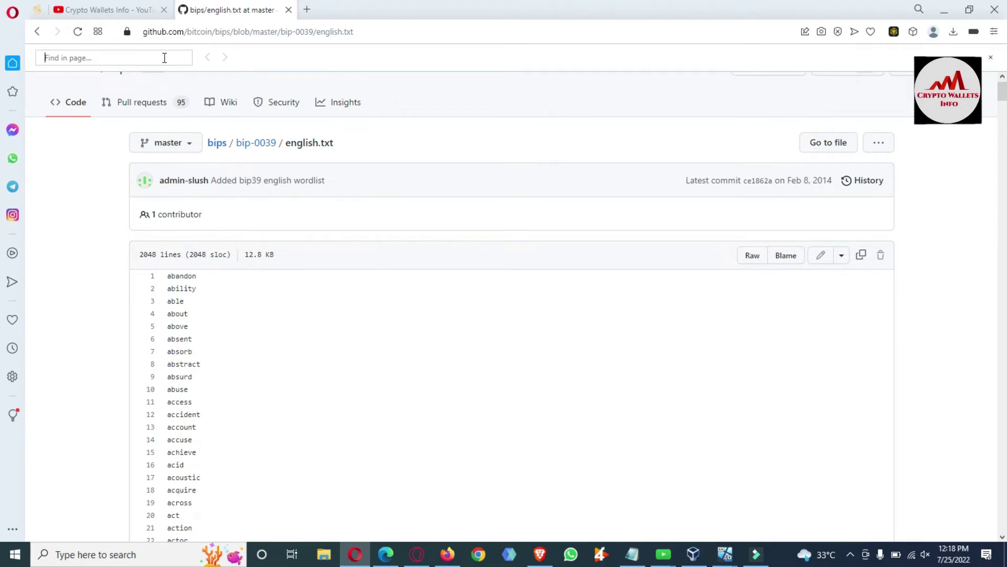
text(harvest)
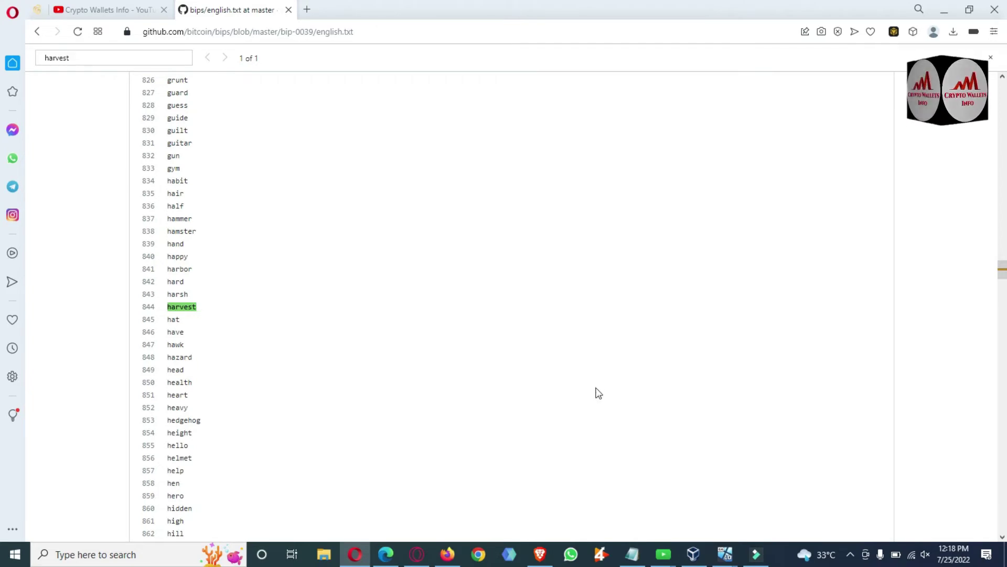
Copy the second seed word and select 'harvest' in the page's Find box.
click(632, 554)
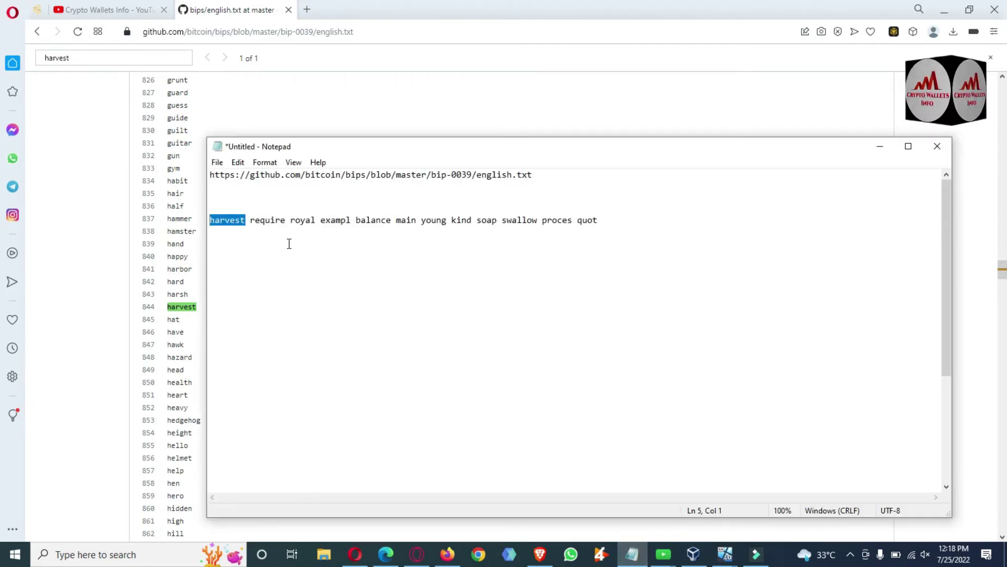
drag(286, 220, 250, 223)
key(ctrl+c)
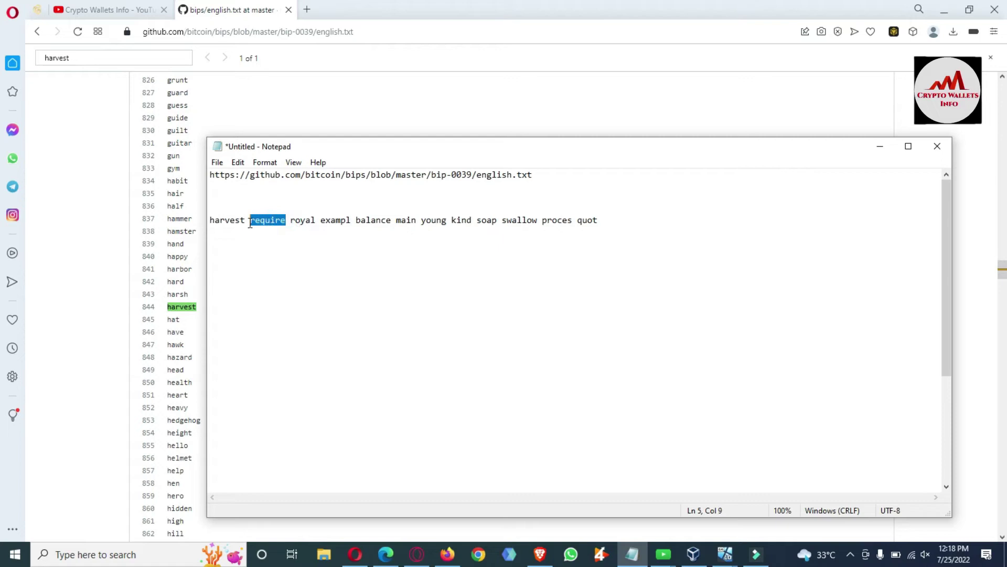
click(107, 61)
double_click(105, 60)
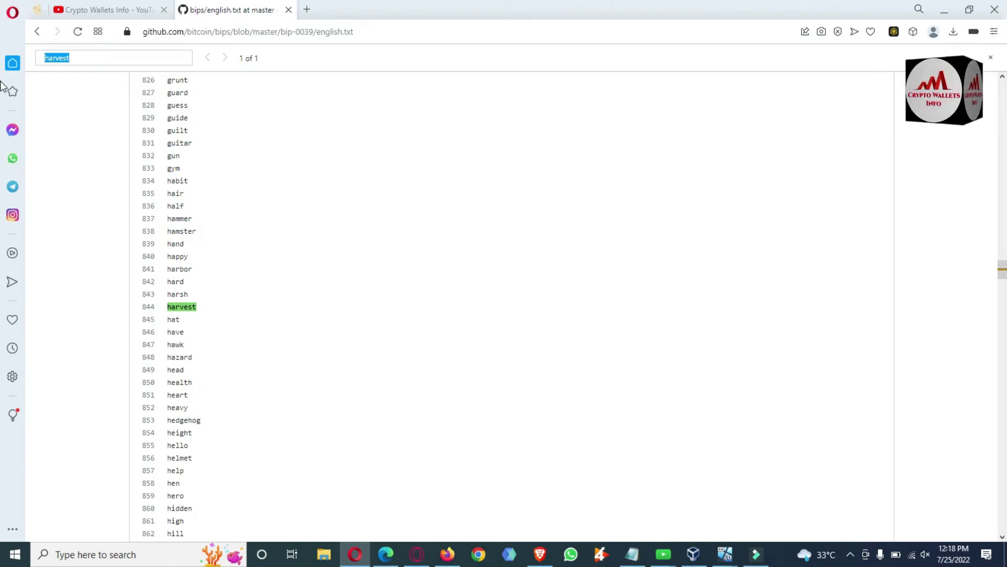
Look up 'require' (line 1465) and 'royal' (line 1510) in the wordlist.
key(ctrl+v)
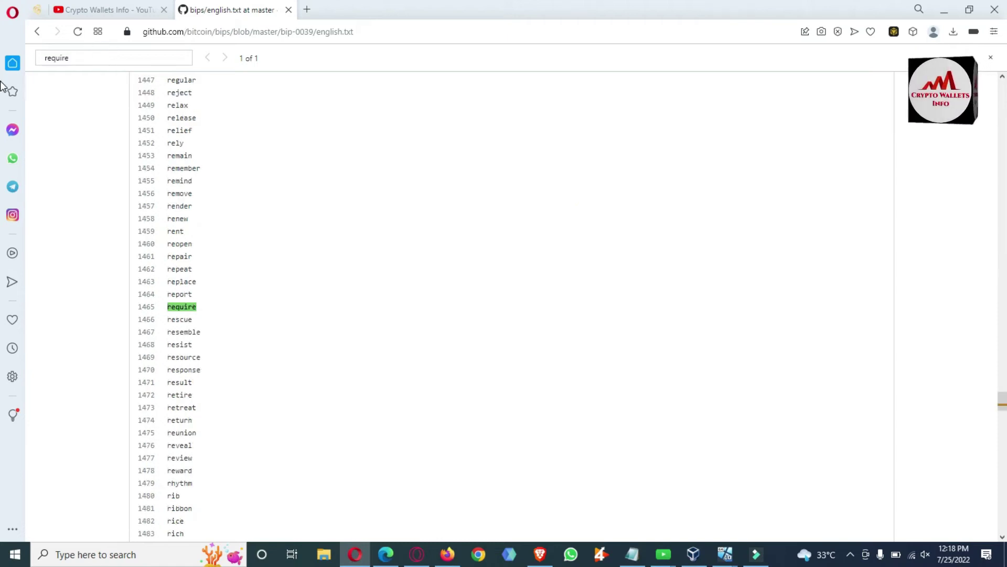
drag(202, 310, 168, 308)
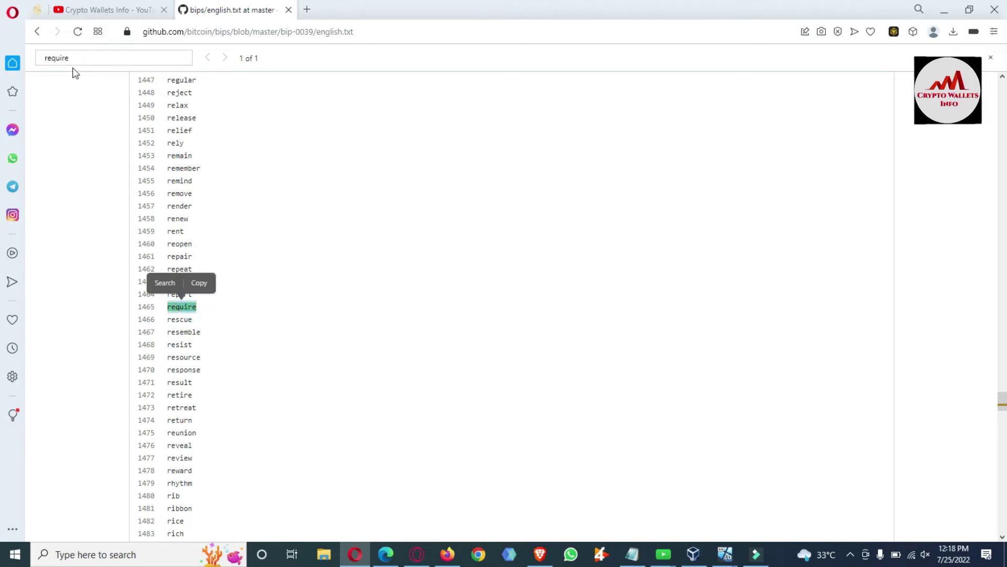
click(632, 554)
drag(315, 219, 291, 220)
key(ctrl+c)
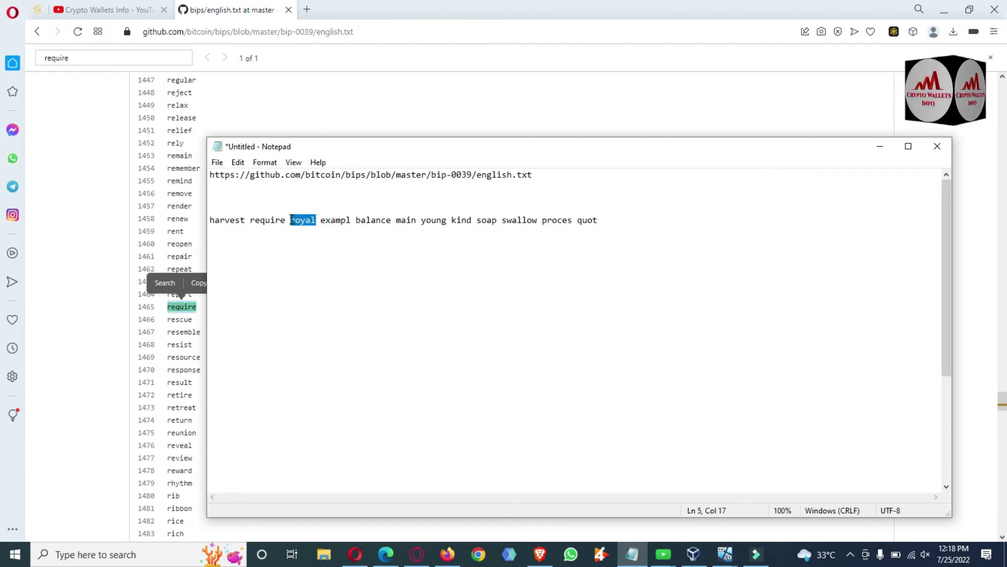
click(107, 58)
key(ctrl+v)
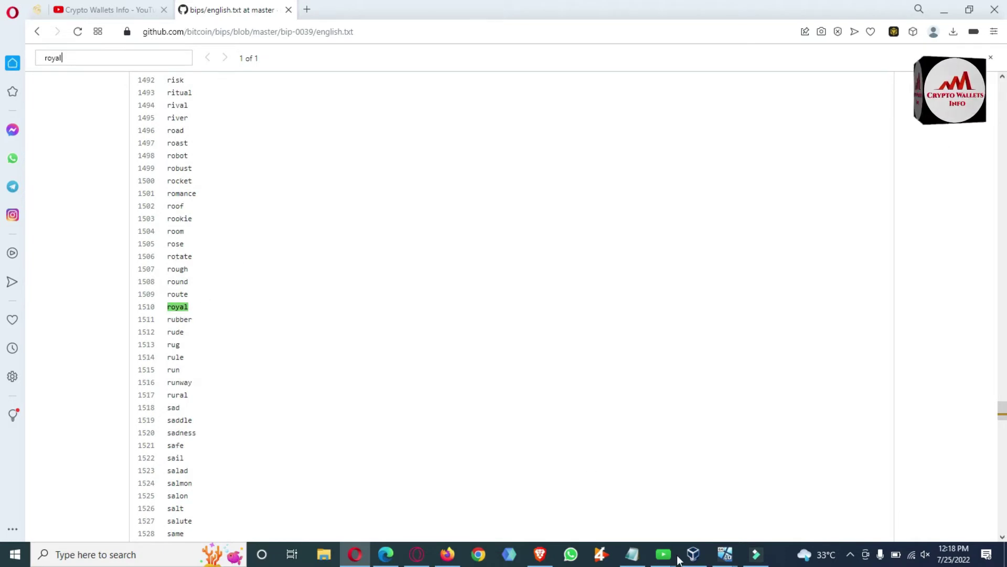
Search the wordlist for the truncated seed word 'exampl' and scroll through the results.
click(632, 554)
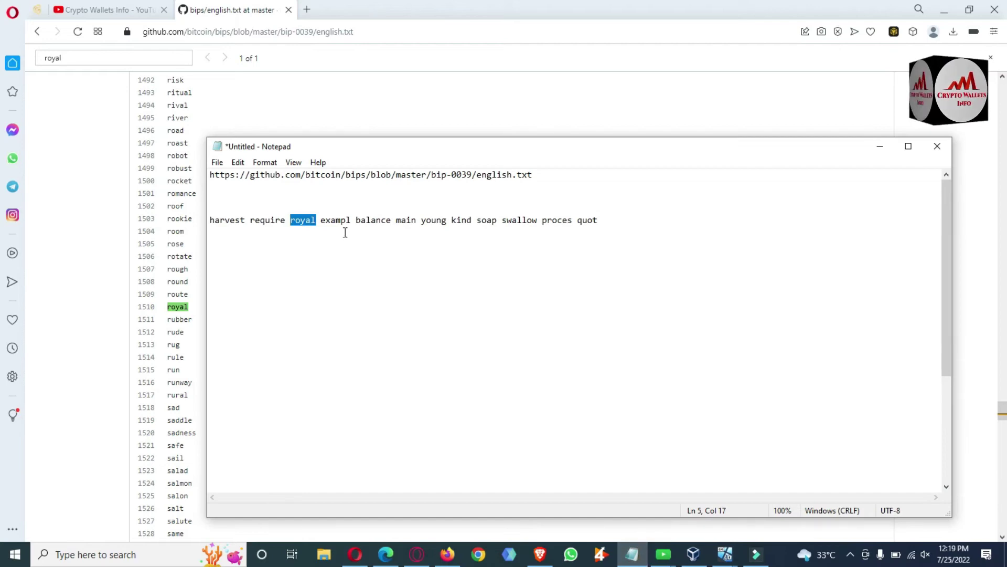
drag(350, 221, 323, 221)
key(ctrl+c)
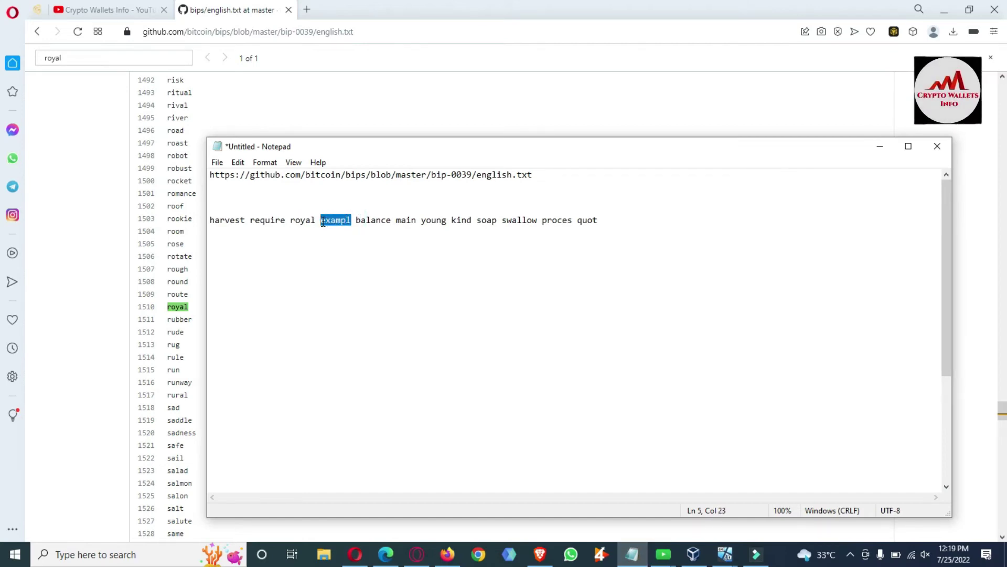
click(103, 56)
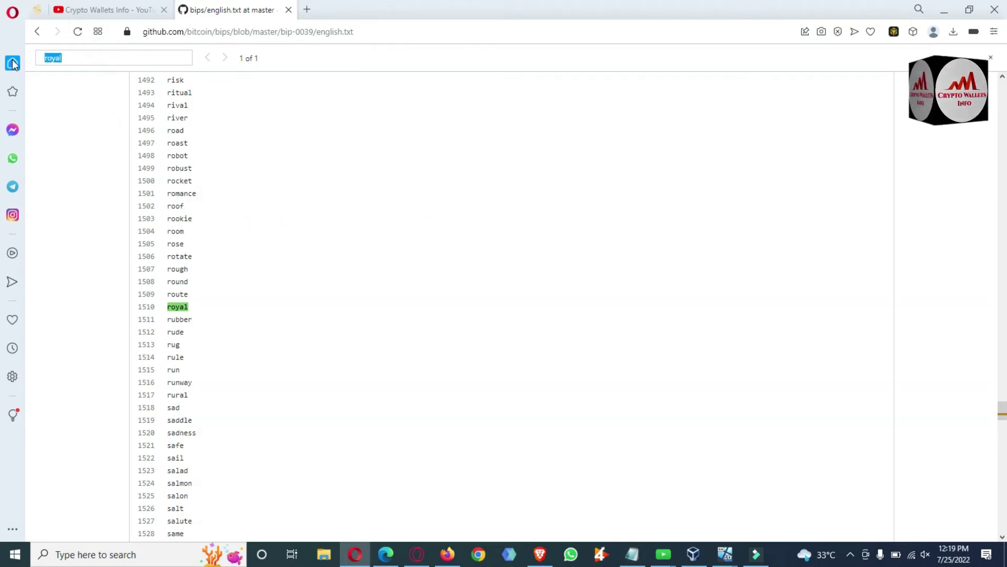
click(12, 63)
key(ctrl+v)
click(100, 55)
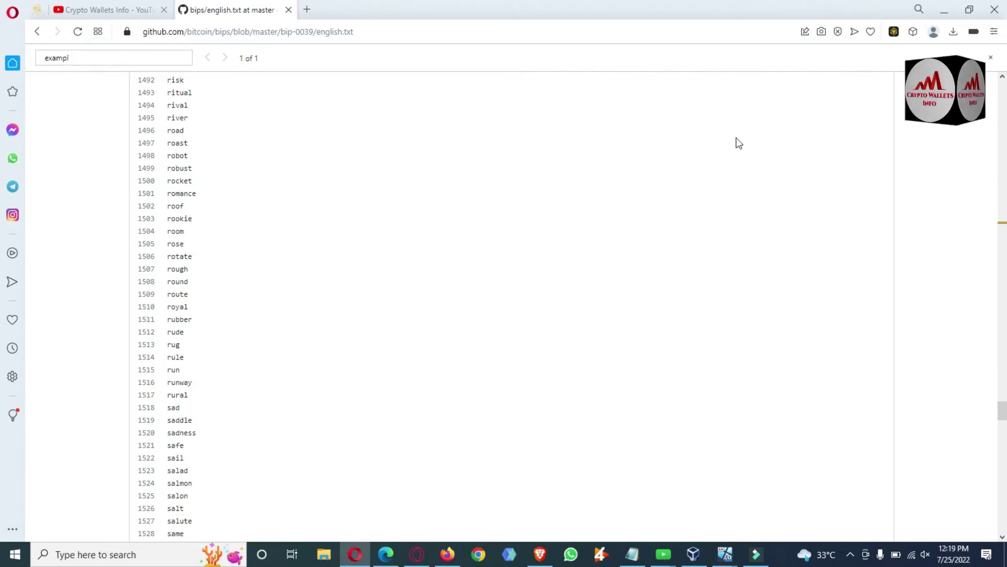
drag(1003, 407, 1003, 290)
scroll(420, 304, down, 20)
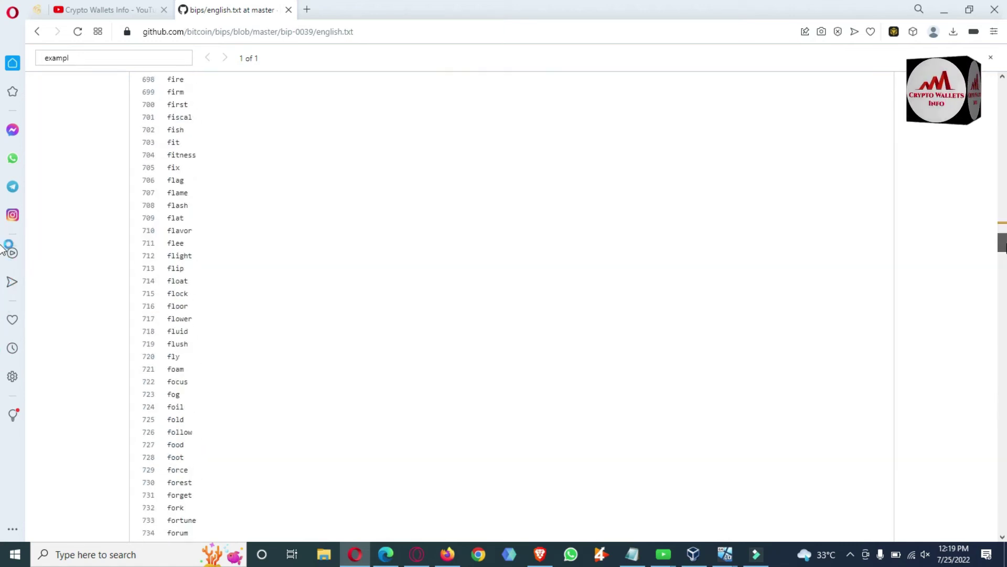
drag(1003, 293, 3, 102)
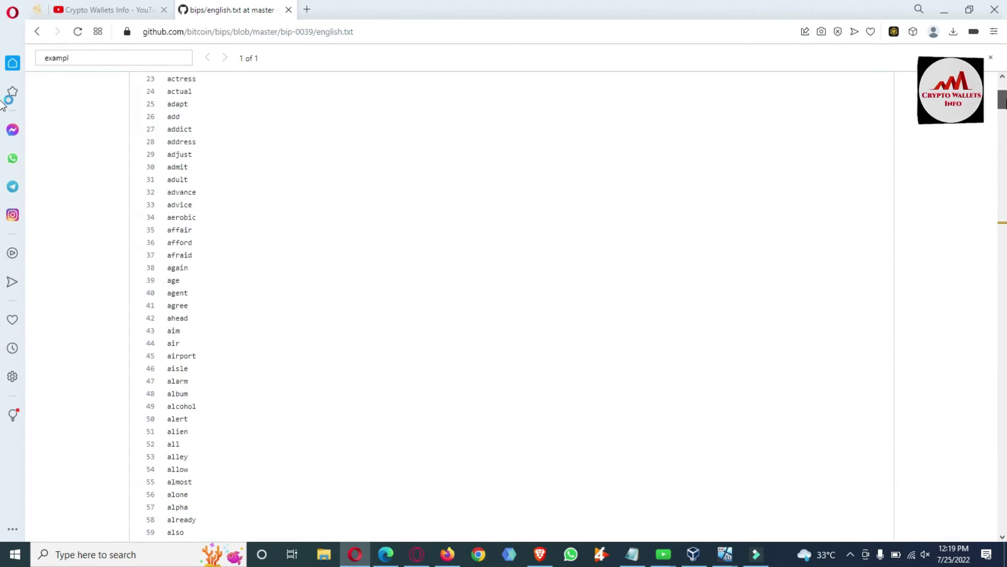
click(112, 61)
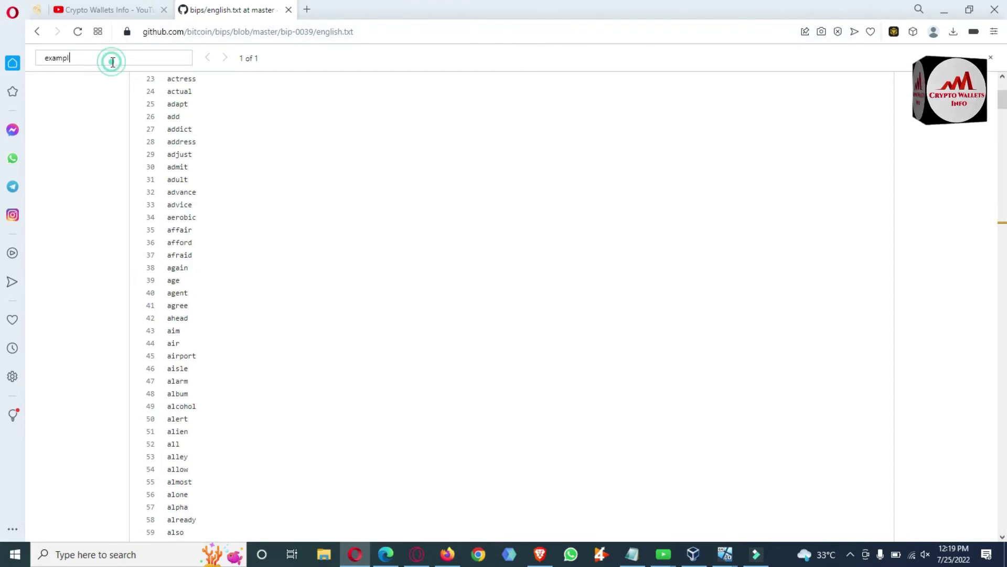
text(e)
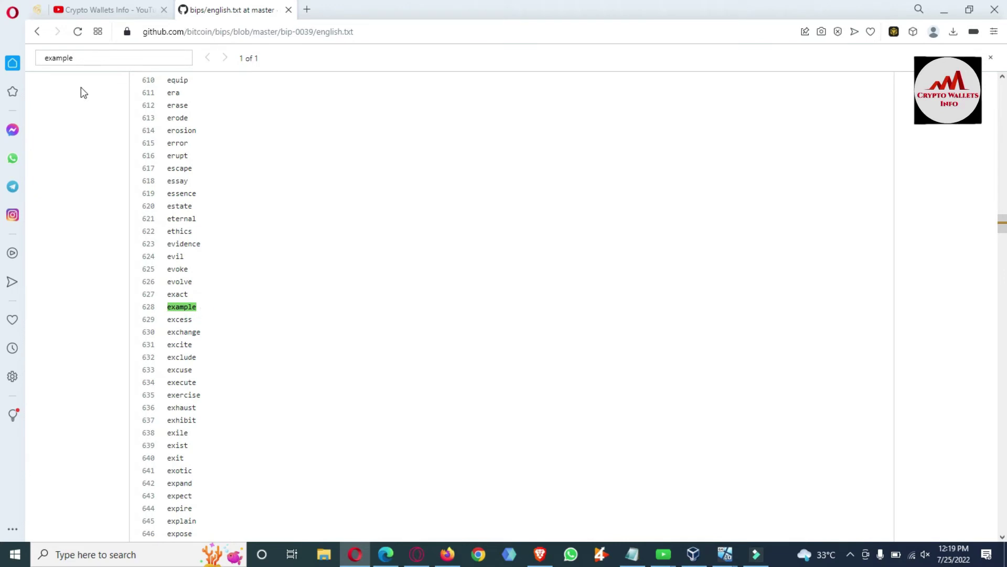
click(84, 57)
key(BackSpace)
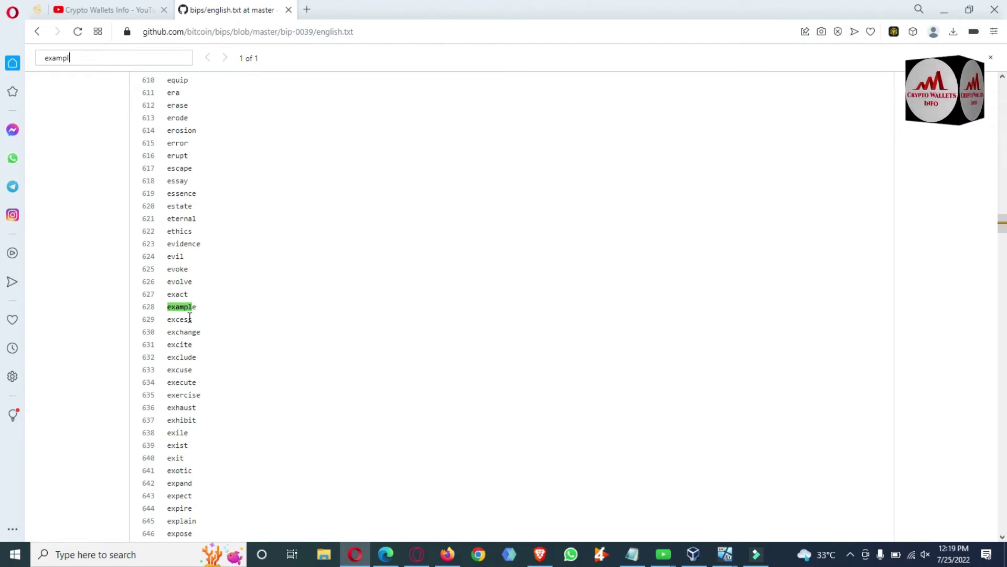
drag(168, 311, 200, 313)
click(193, 309)
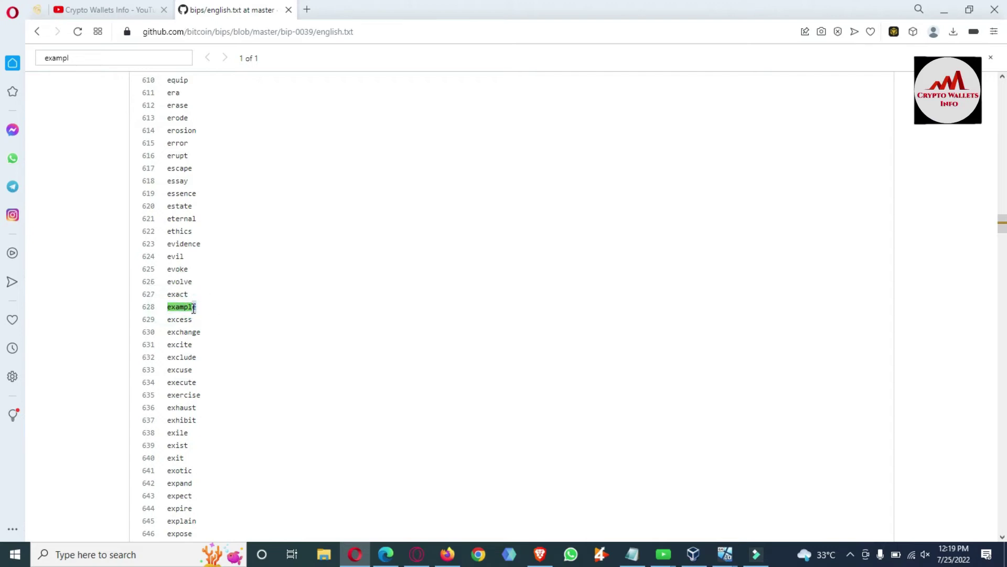
double_click(194, 309)
click(92, 61)
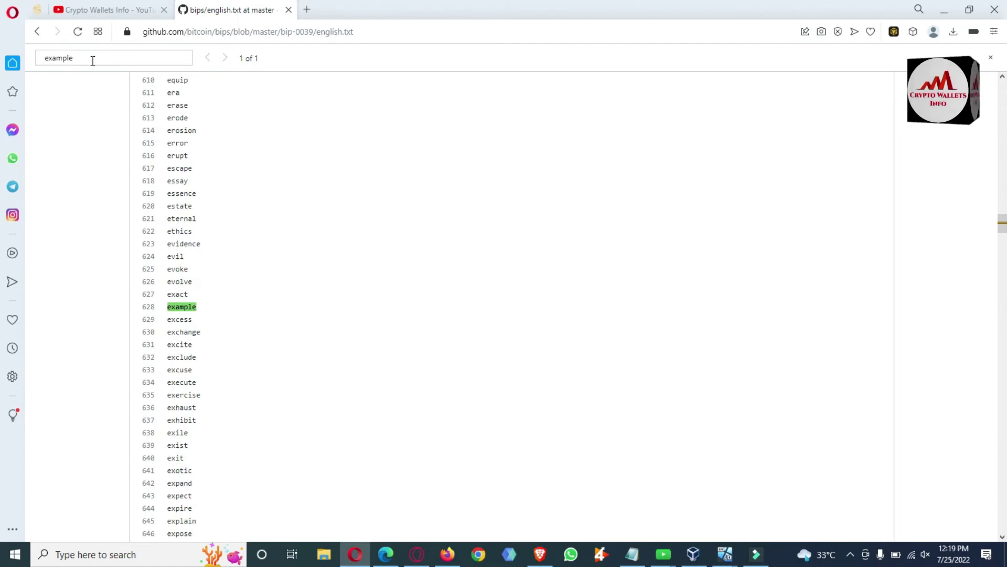
drag(93, 61, 27, 62)
key(ctrl+c)
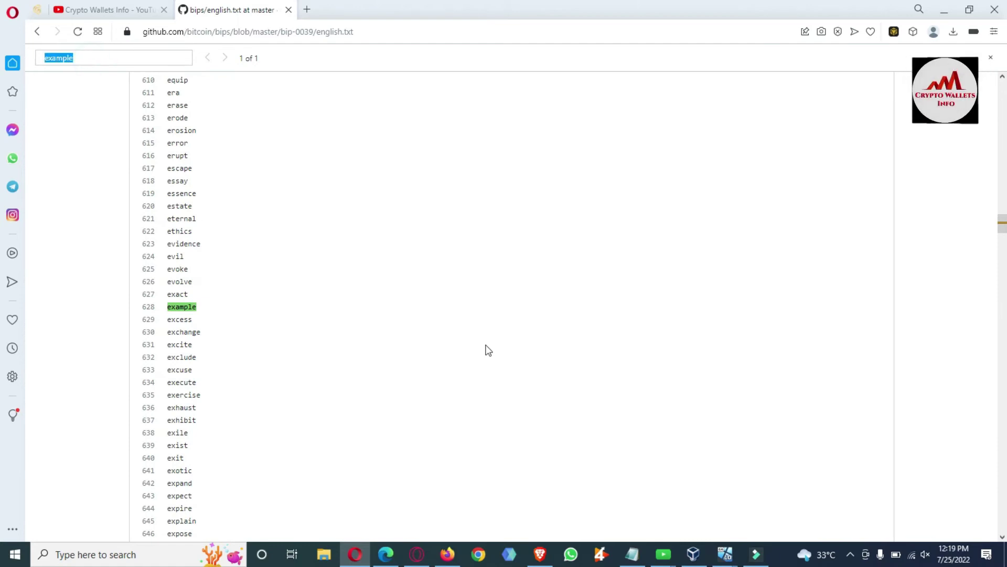
click(633, 553)
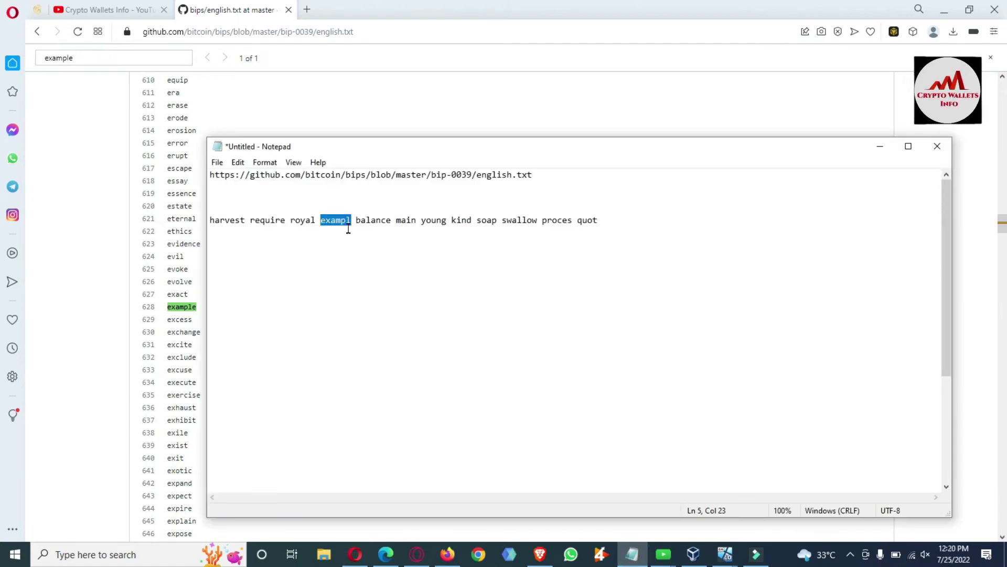
key(ctrl+v)
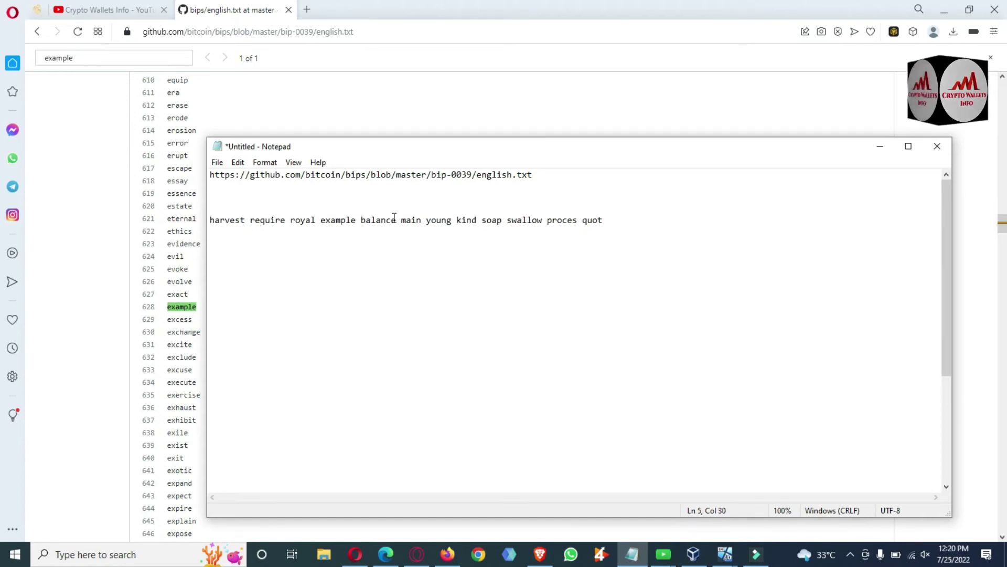
drag(396, 220, 363, 224)
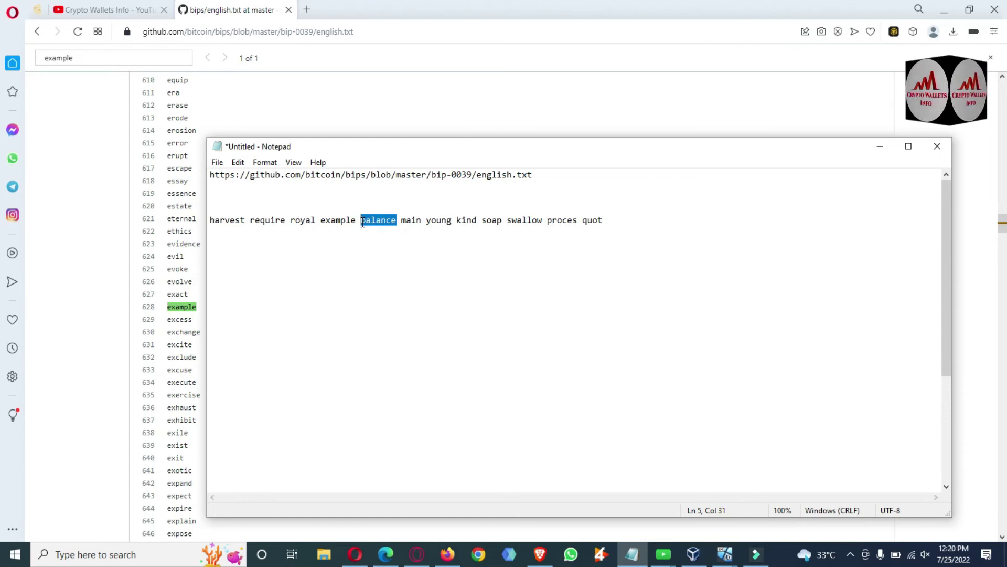